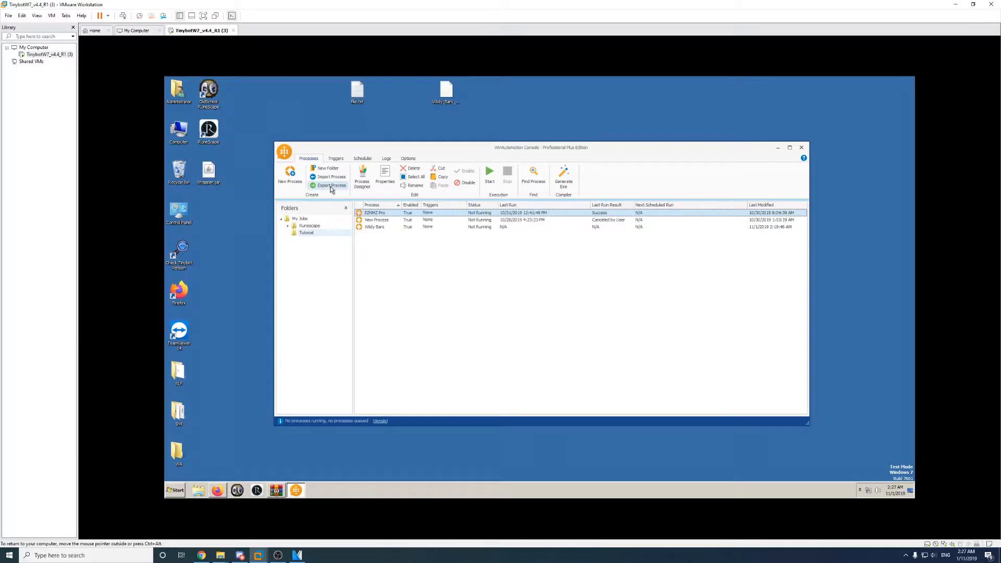
Examine the creation tools offered for a new process and dismiss the dialog
{"action": "left_click", "coordinate": [295, 177]}
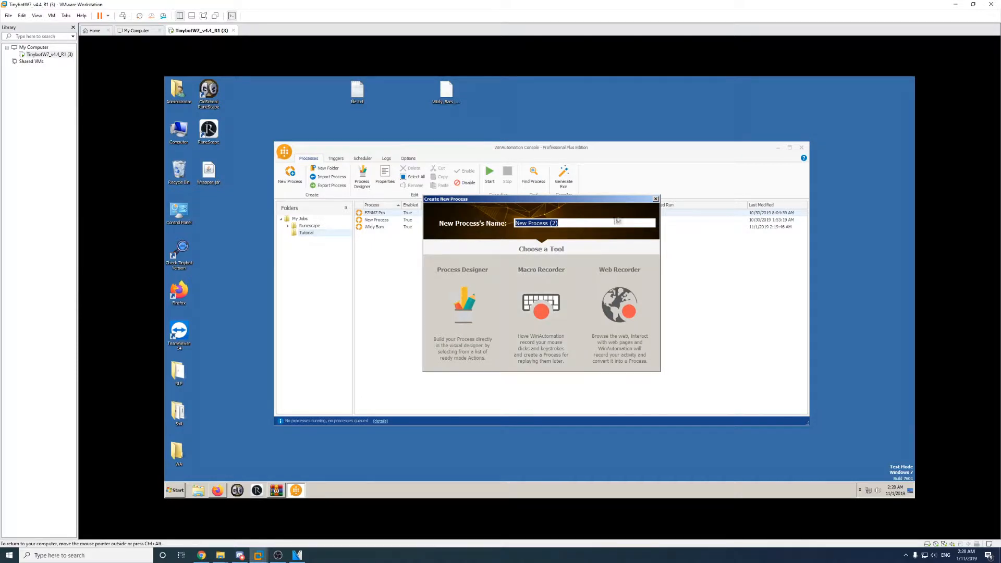
{"action": "left_click", "coordinate": [655, 198]}
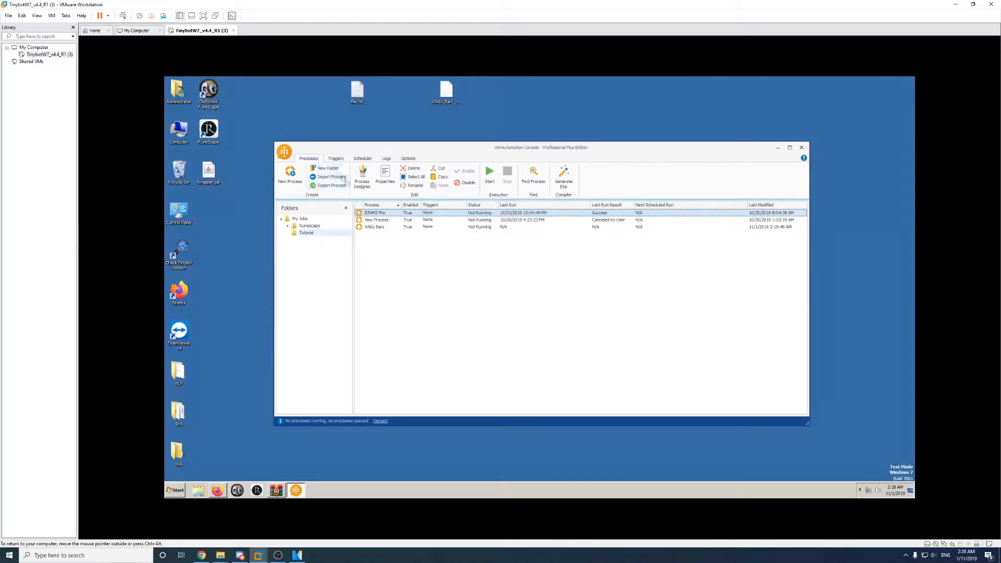
Try the automatic logging, secure screen, encryption and maximum running time options in the EZNMZ Pro process properties
{"action": "right_click", "coordinate": [387, 217]}
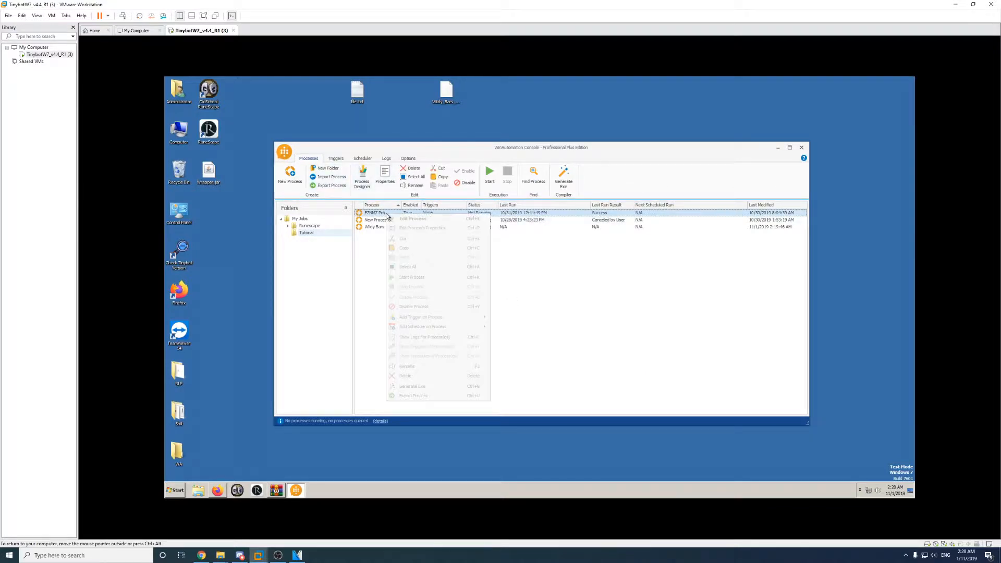
{"action": "left_click", "coordinate": [417, 228]}
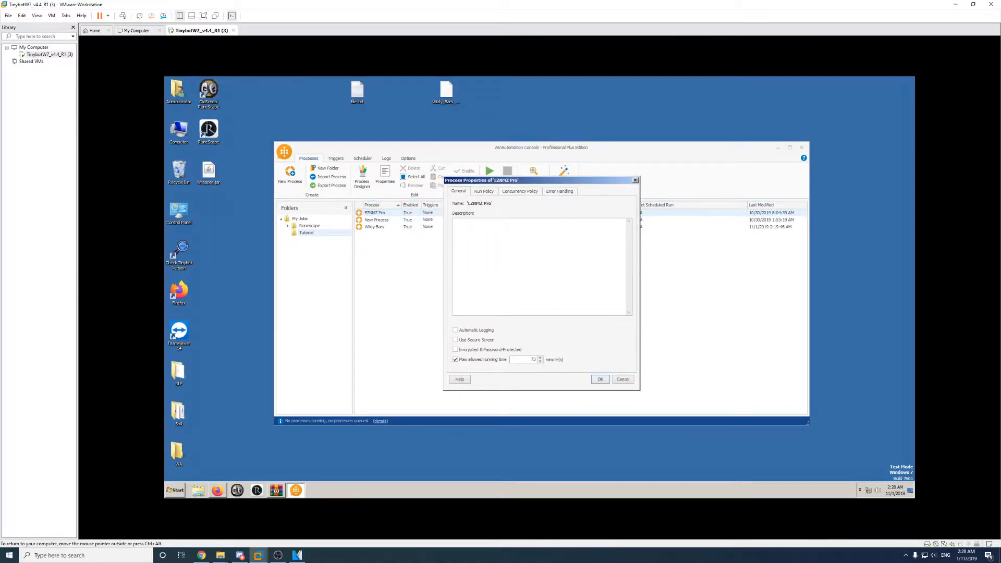
{"action": "left_click", "coordinate": [491, 329]}
{"action": "left_click", "coordinate": [484, 343]}
{"action": "left_click", "coordinate": [470, 343]}
{"action": "left_click", "coordinate": [520, 349]}
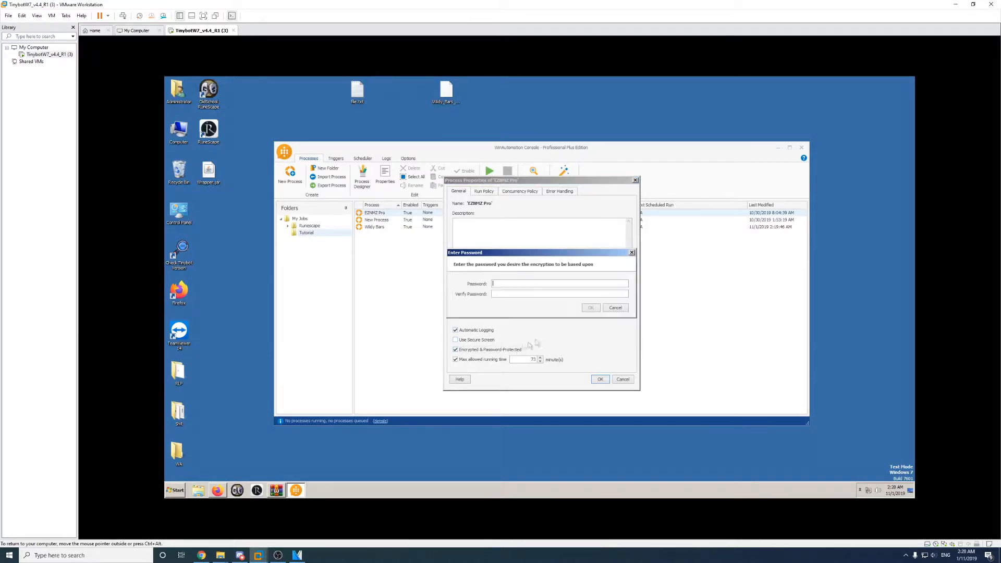
{"action": "left_click", "coordinate": [613, 310]}
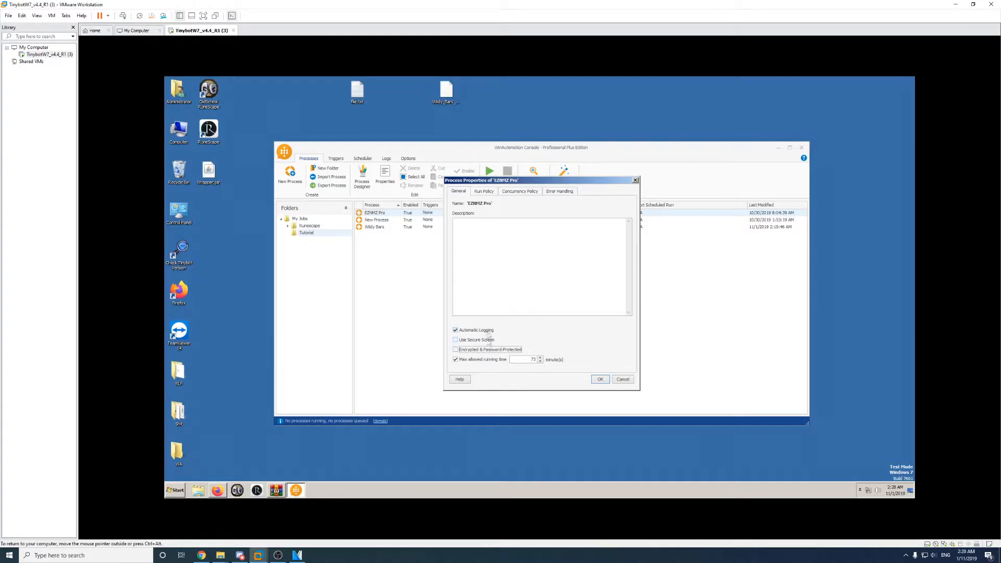
{"action": "double_click", "coordinate": [493, 362]}
{"action": "left_click", "coordinate": [534, 359]}
{"action": "double_click", "coordinate": [532, 360]}
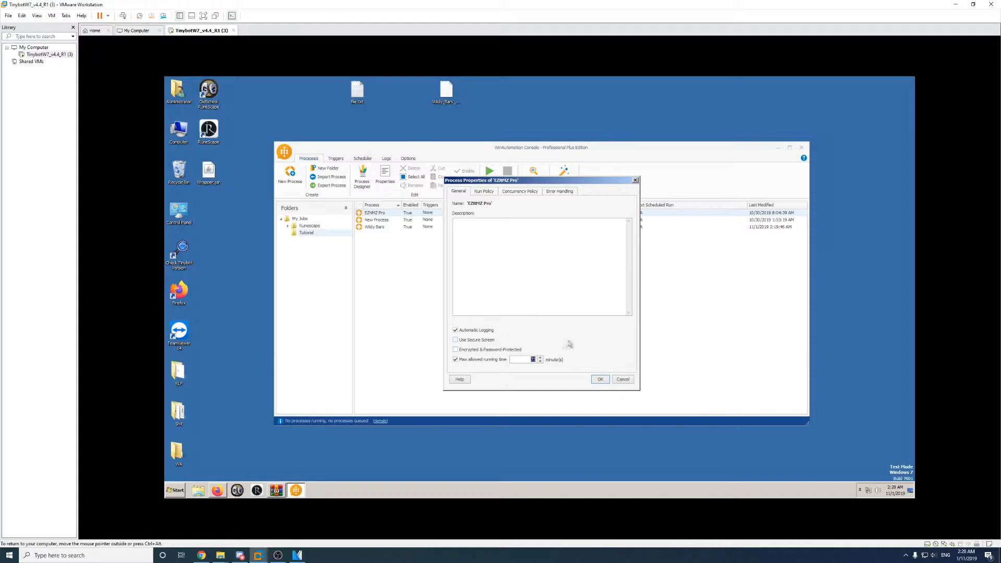
Review the run policy, concurrency policy and error handling settings of EZNMZ Pro, and close its properties without saving
{"action": "left_click", "coordinate": [484, 191]}
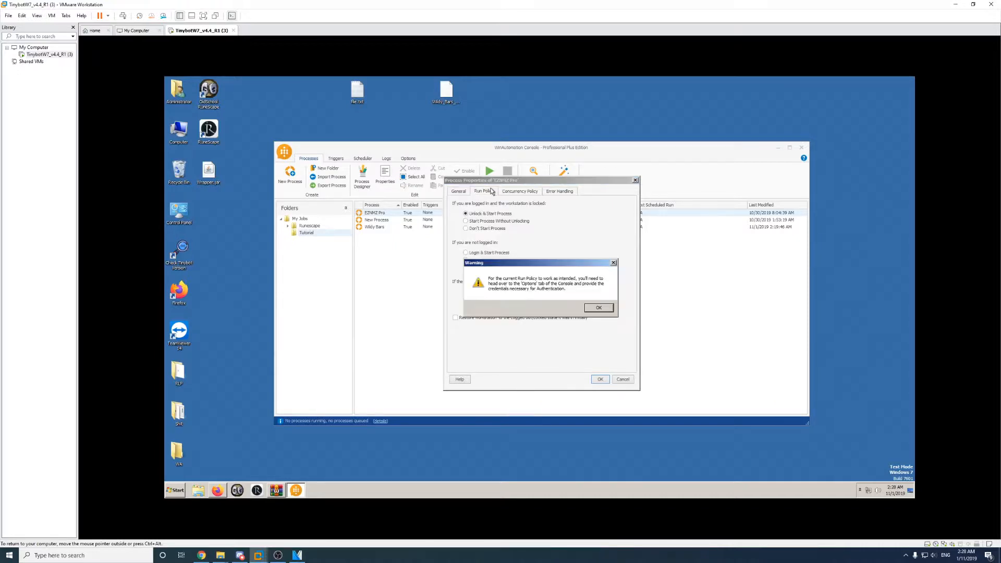
{"action": "left_click", "coordinate": [598, 308]}
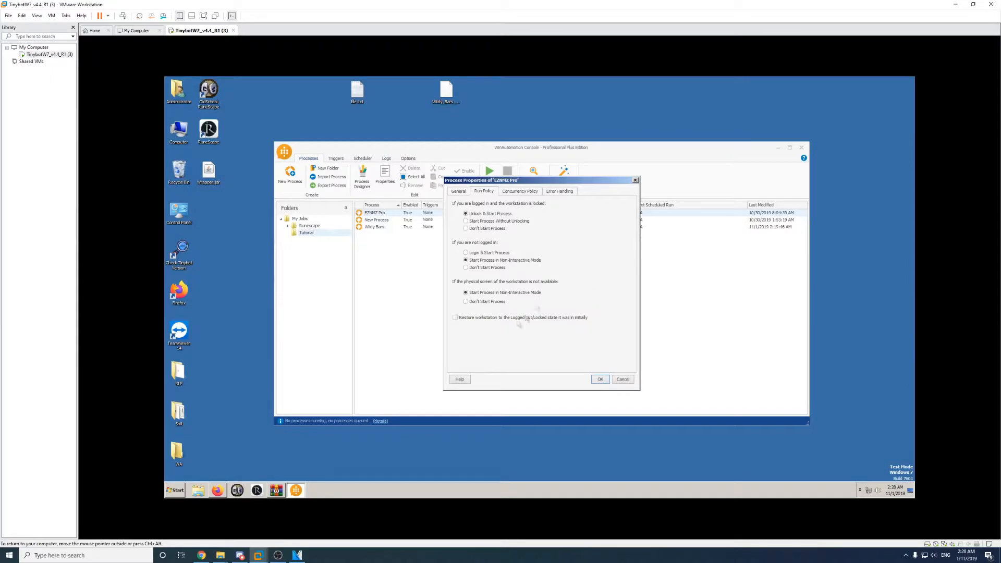
{"action": "left_click", "coordinate": [520, 191]}
{"action": "left_click", "coordinate": [504, 205]}
{"action": "left_click", "coordinate": [510, 215]}
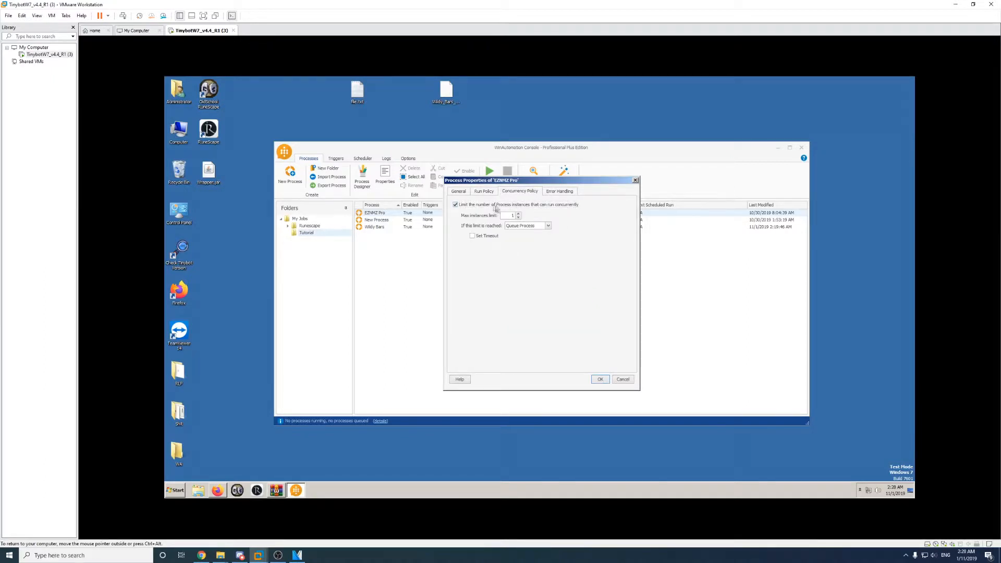
{"action": "left_click", "coordinate": [500, 205]}
{"action": "left_click", "coordinate": [558, 191]}
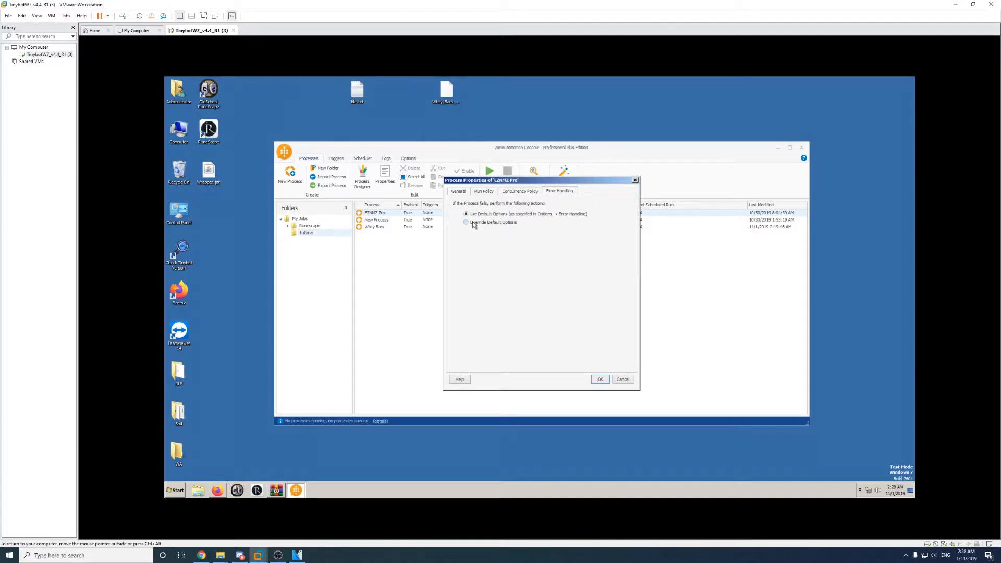
{"action": "left_click", "coordinate": [634, 179]}
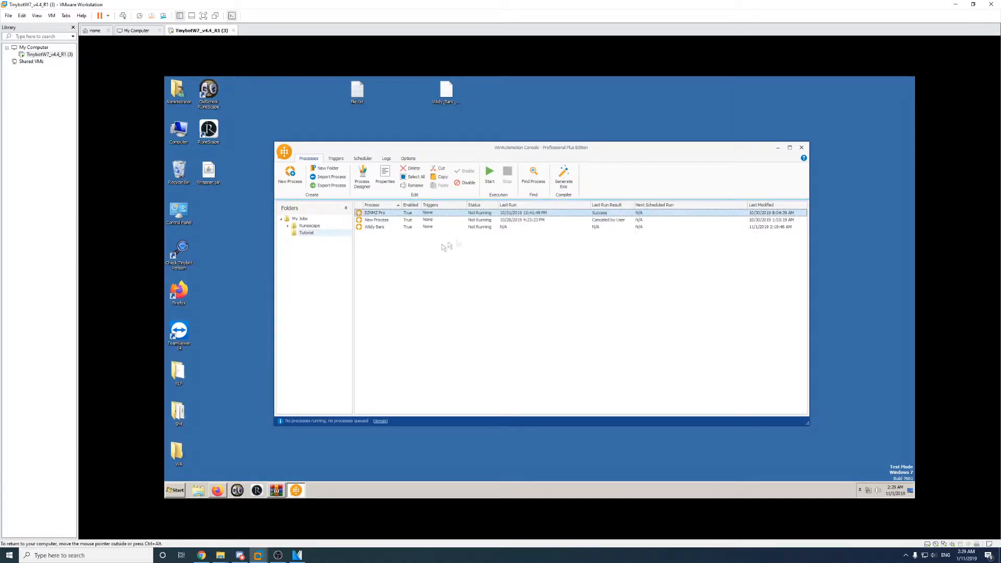
Examine the process info and miscellaneous options for compiling EZNMZ Pro to an executable, and close the dialog without compiling
{"action": "left_click", "coordinate": [566, 175]}
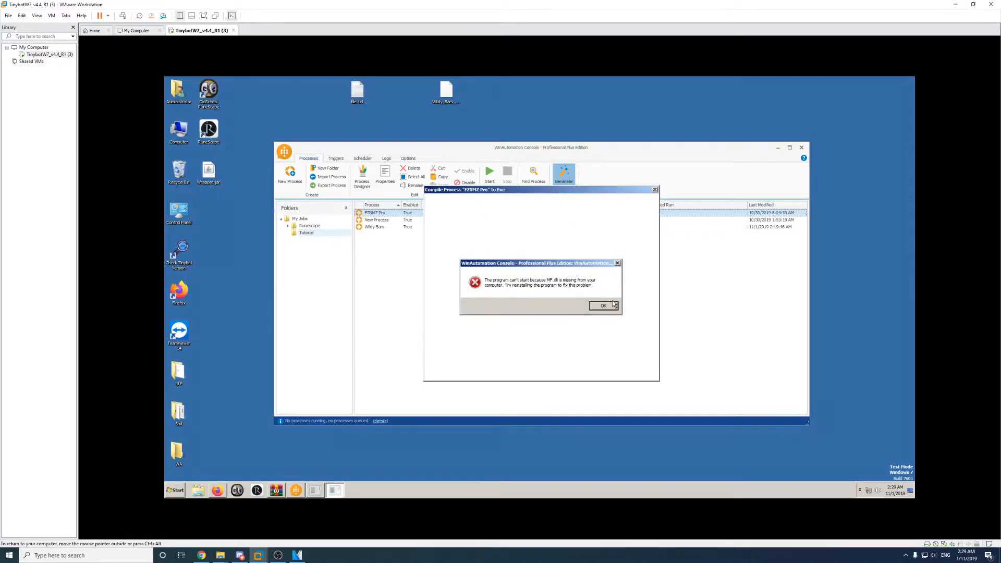
{"action": "left_click", "coordinate": [612, 305]}
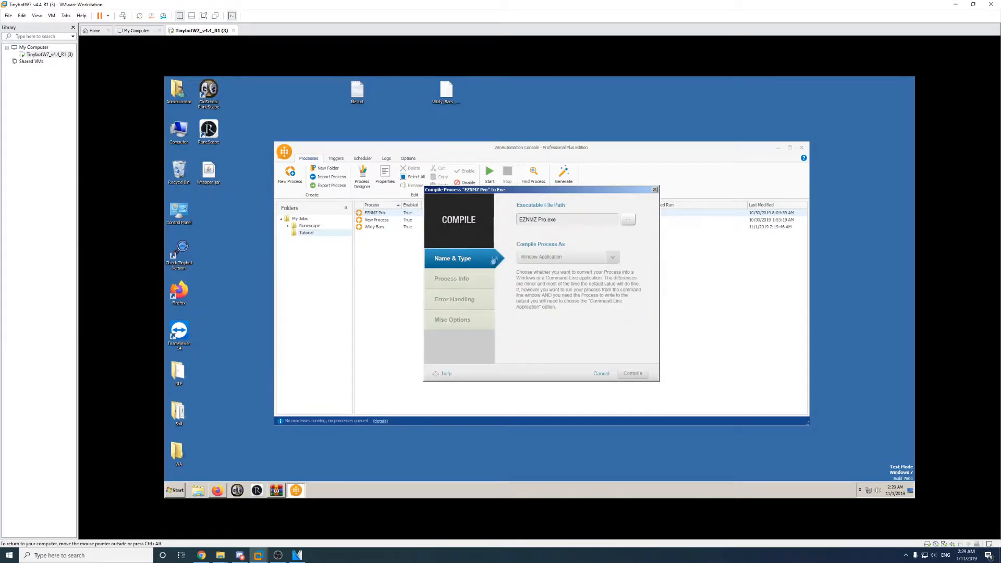
{"action": "left_click", "coordinate": [469, 281]}
{"action": "left_click", "coordinate": [471, 320]}
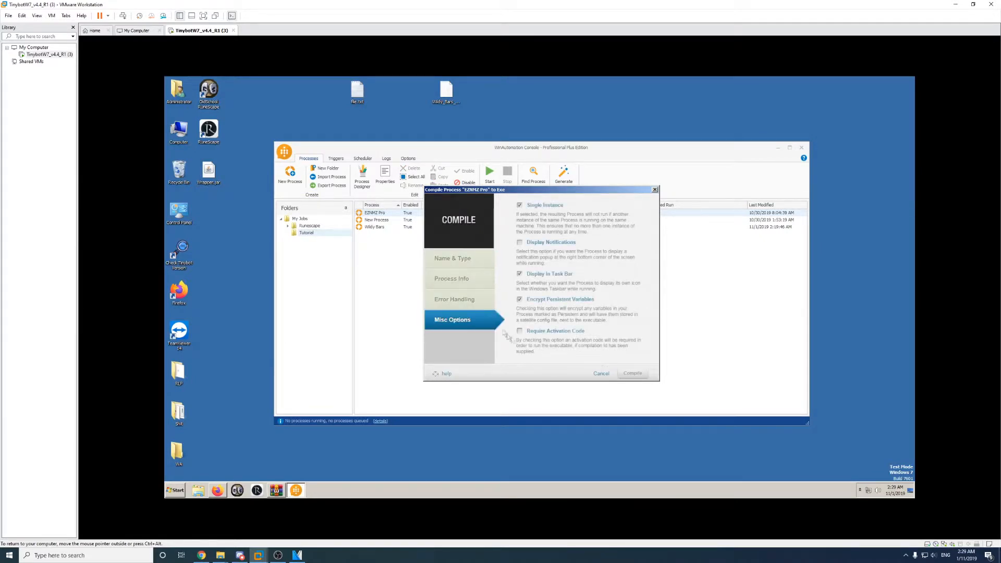
{"action": "left_click", "coordinate": [655, 191]}
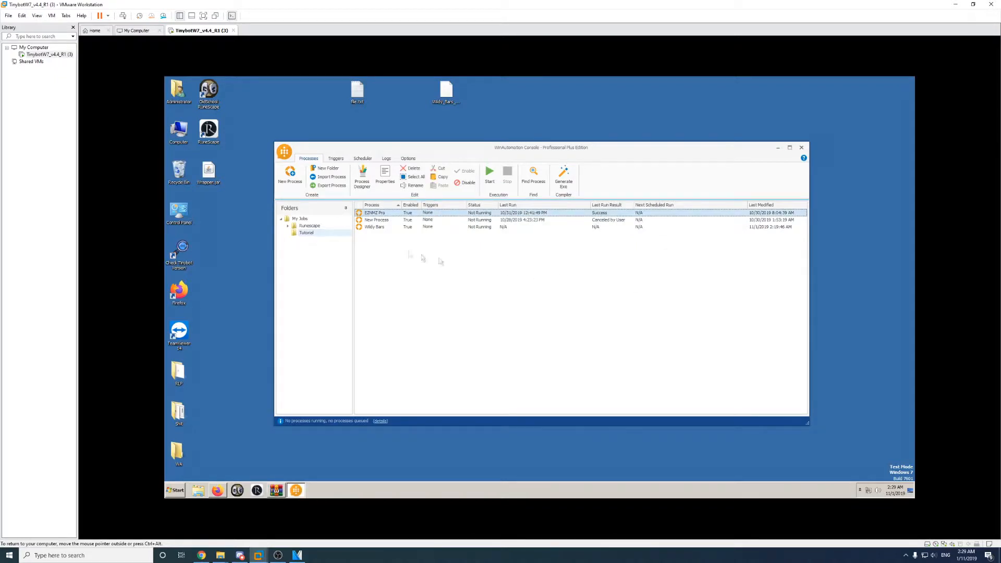
Examine the trigger types available for a new trigger without creating one
{"action": "left_click", "coordinate": [336, 158]}
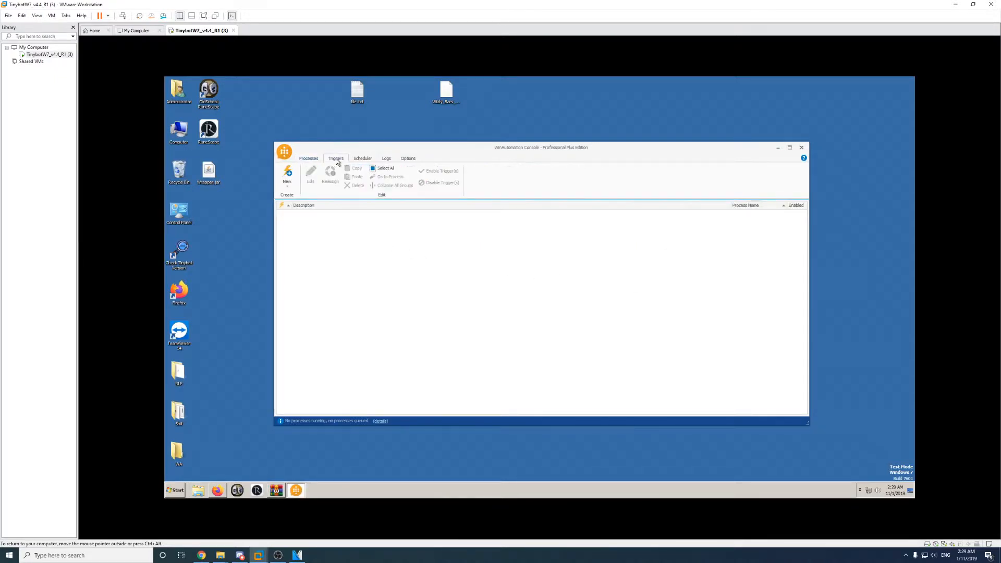
{"action": "left_click", "coordinate": [287, 178]}
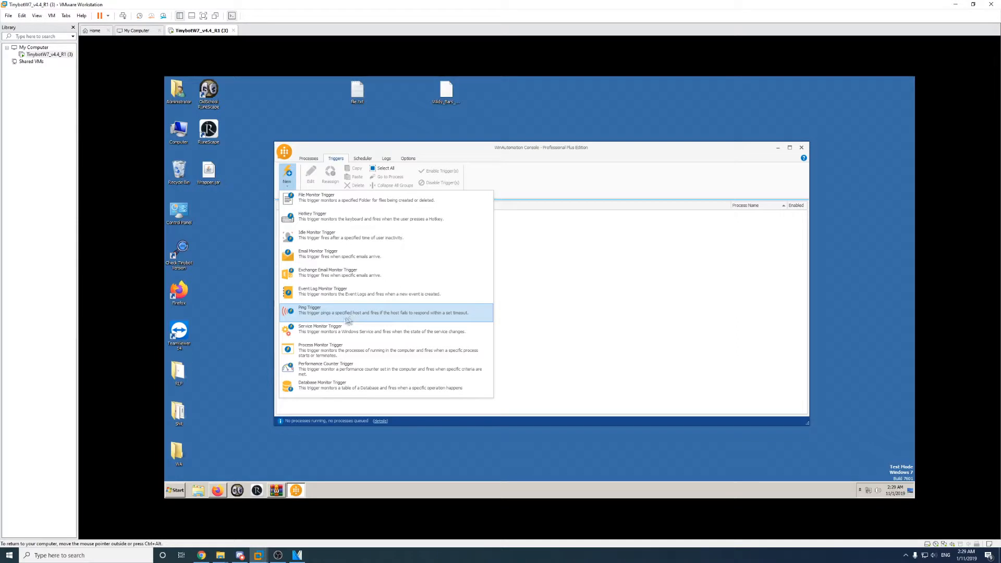
{"action": "left_click", "coordinate": [509, 165]}
Examine the schedule types available for a new schedule and the logged server events
{"action": "left_click", "coordinate": [362, 158]}
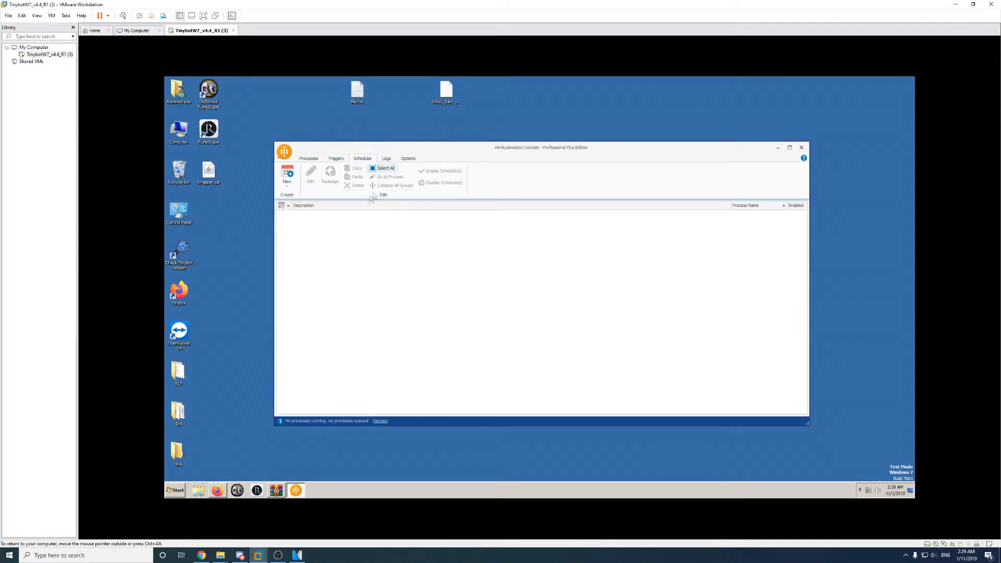
{"action": "left_click", "coordinate": [289, 176]}
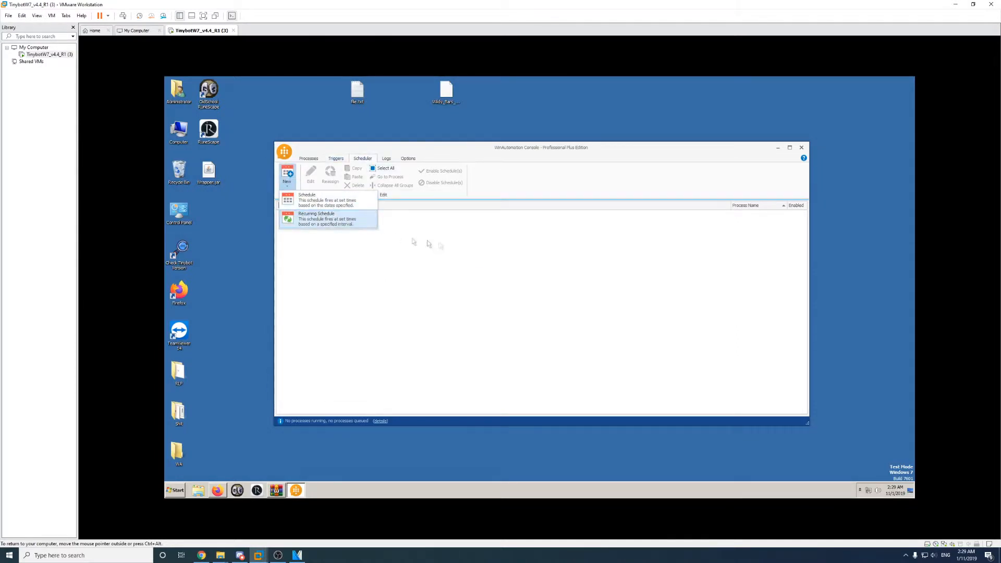
{"action": "left_click", "coordinate": [458, 235]}
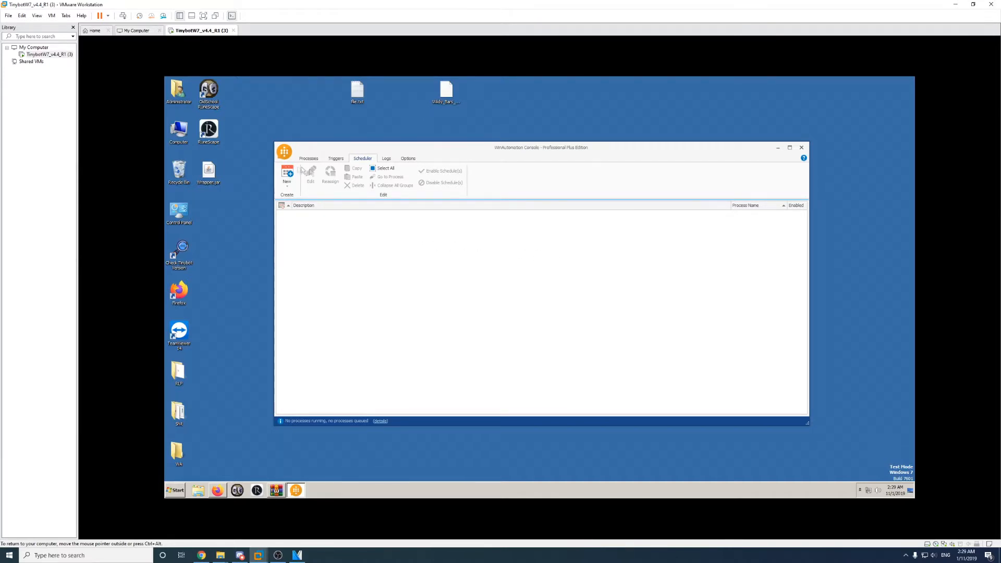
{"action": "left_click", "coordinate": [386, 158]}
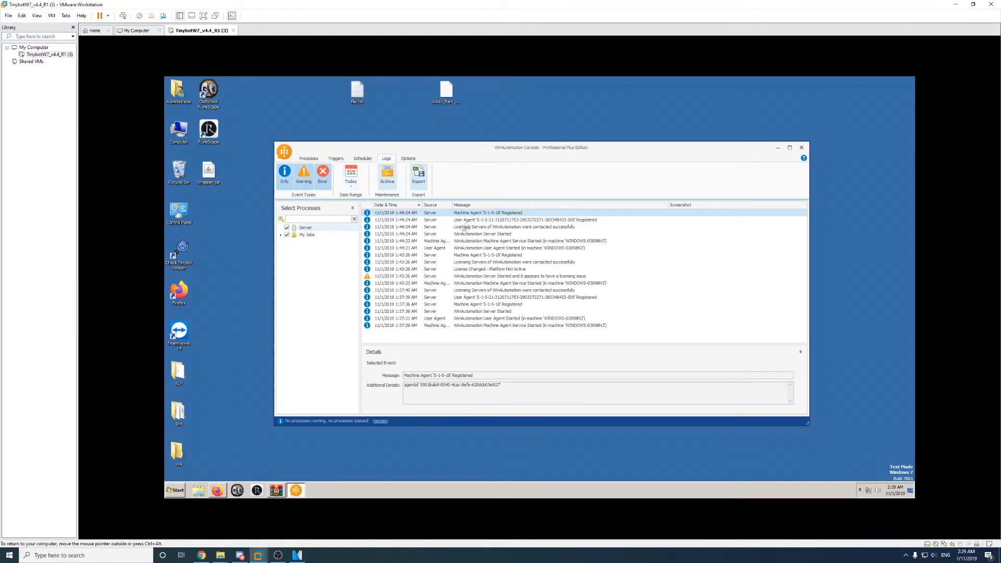
Try switching the system tray icon display off and back on in the general settings, checking the tray
{"action": "left_click", "coordinate": [408, 158]}
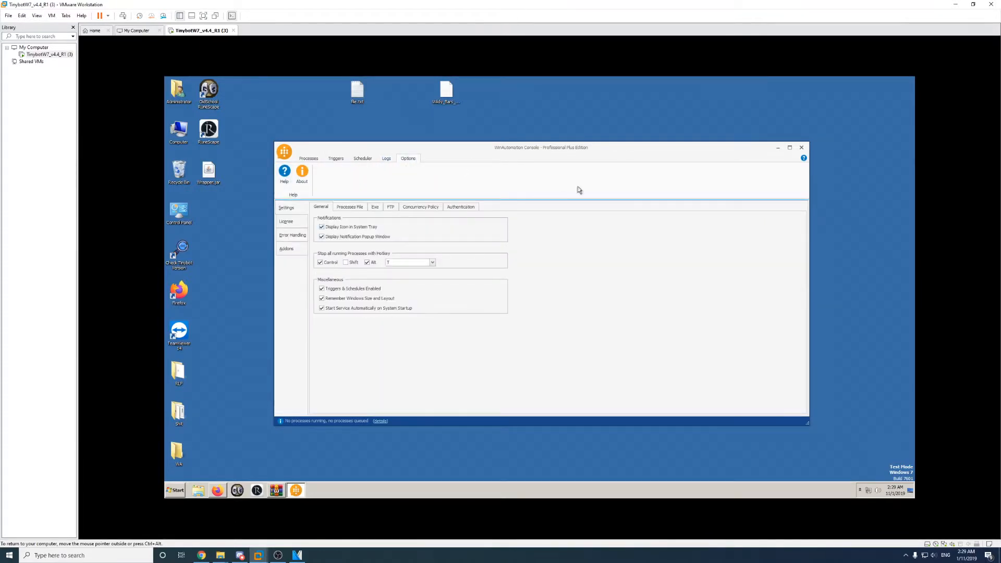
{"action": "left_click", "coordinate": [352, 229]}
{"action": "left_click", "coordinate": [859, 490]}
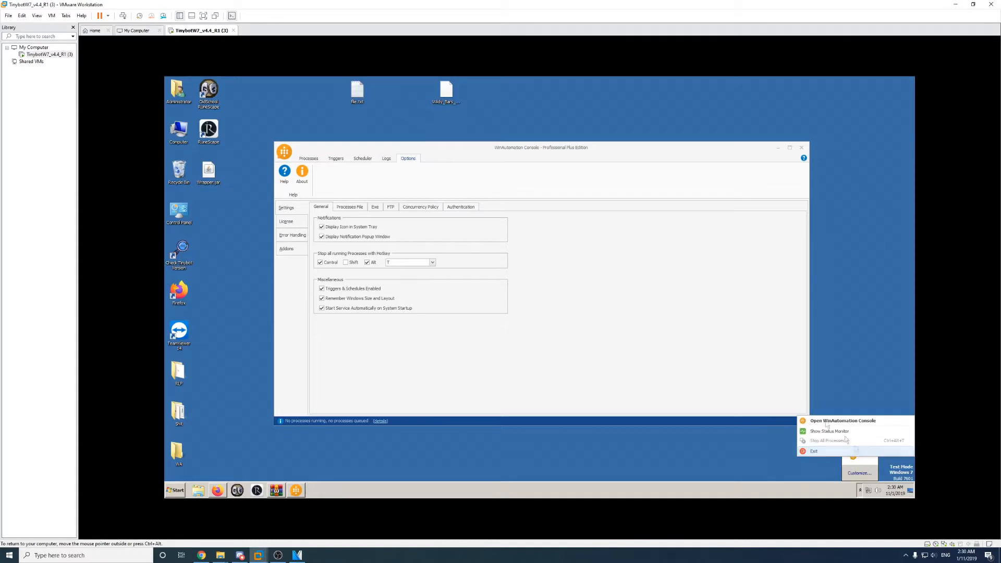
{"action": "left_click", "coordinate": [350, 229]}
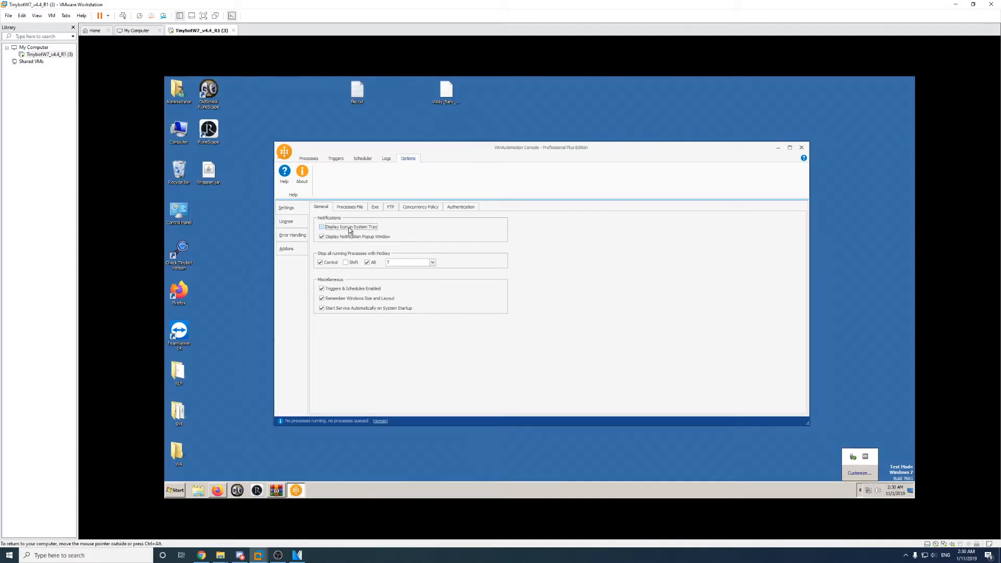
{"action": "left_click", "coordinate": [350, 231]}
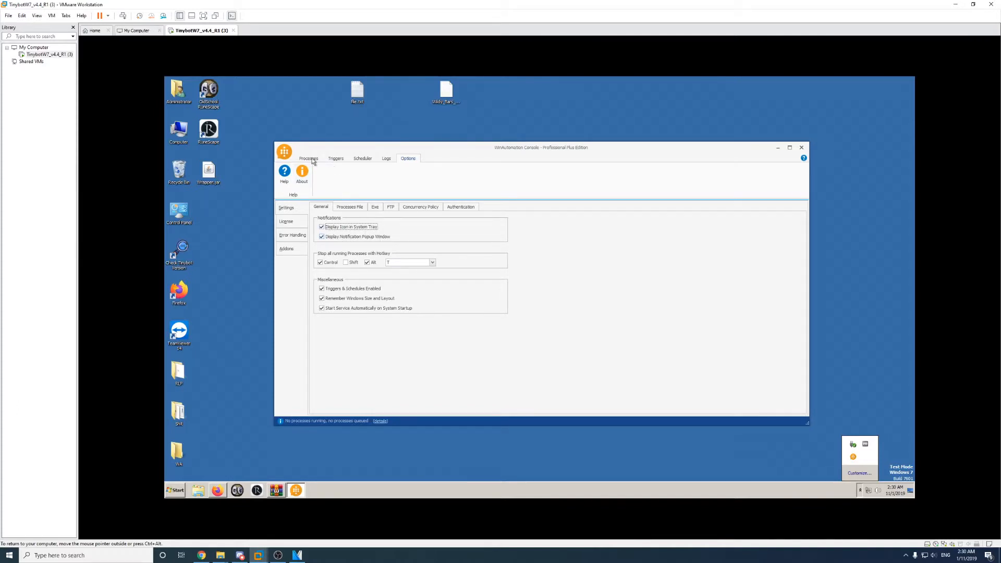
Run the Wildy Bars process from the Tutorial folder
{"action": "left_click", "coordinate": [314, 159]}
{"action": "left_click", "coordinate": [443, 227]}
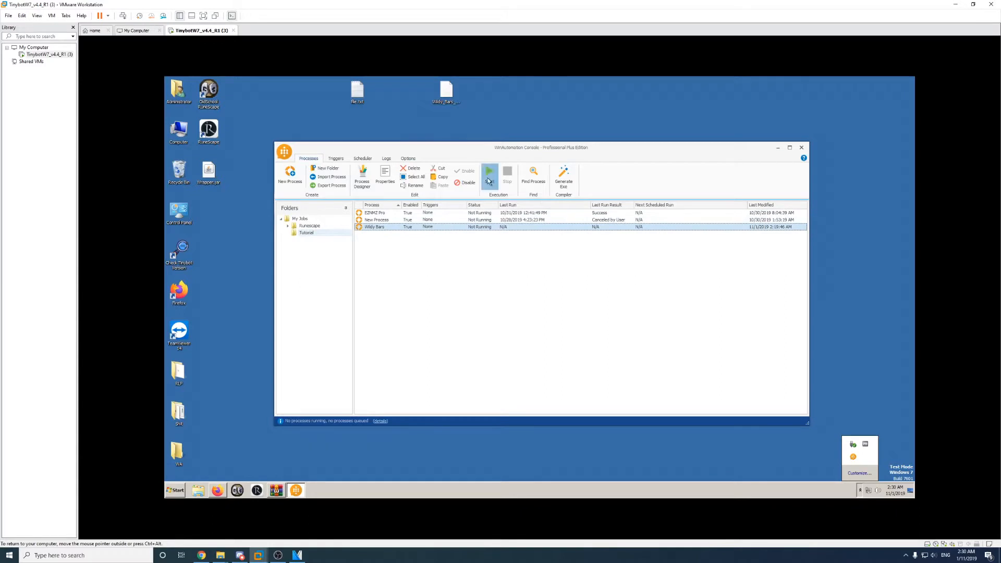
{"action": "left_click", "coordinate": [489, 181]}
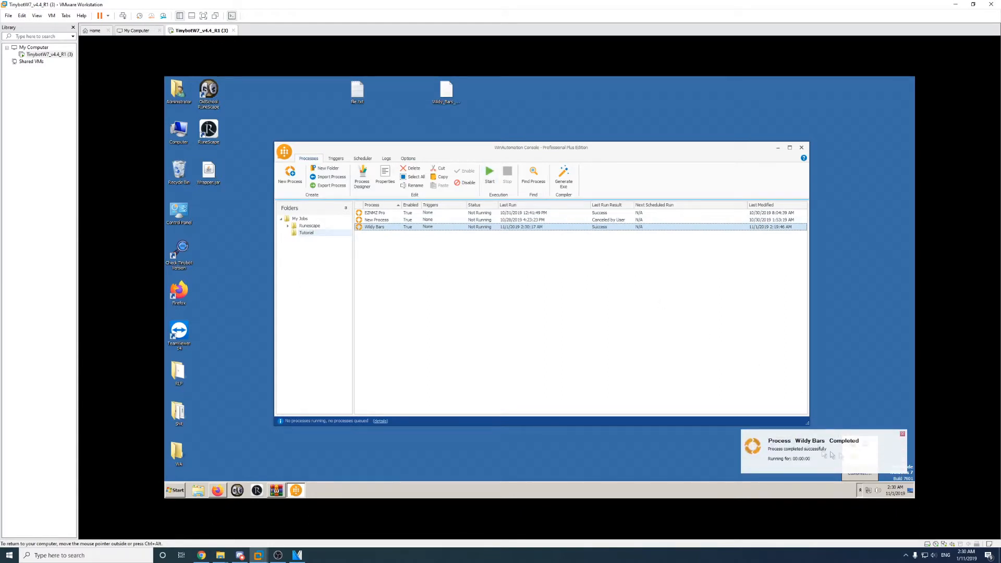
Try toggling the notification popup, triggers and schedules, window layout and service startup options in the general settings
{"action": "left_click", "coordinate": [411, 159]}
{"action": "left_click", "coordinate": [356, 238]}
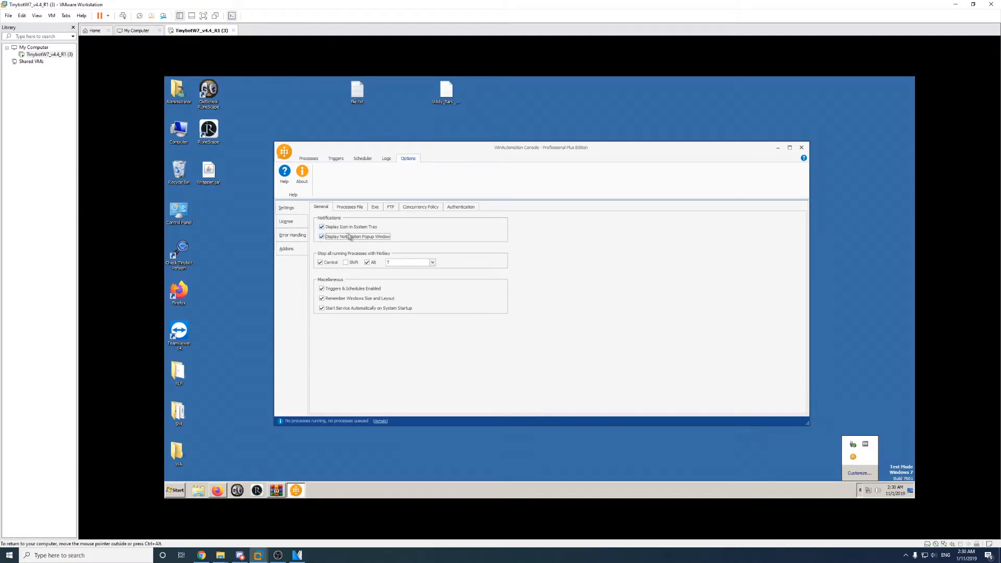
{"action": "left_click", "coordinate": [369, 290]}
{"action": "left_click", "coordinate": [369, 290]}
{"action": "double_click", "coordinate": [391, 301]}
{"action": "left_click", "coordinate": [402, 310]}
Compact the processes database from the processes file settings
{"action": "left_click", "coordinate": [360, 208]}
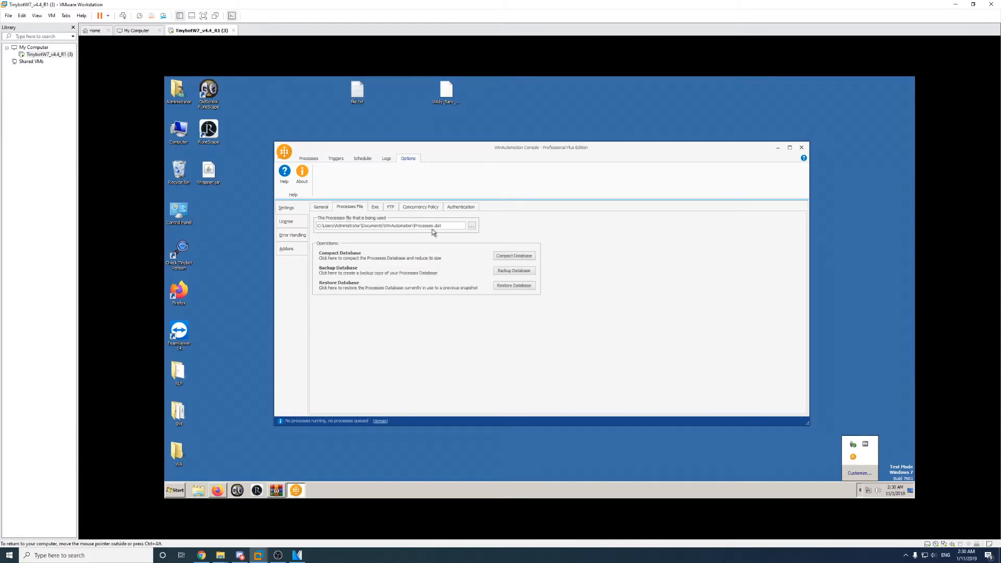
{"action": "left_click_drag", "start_coordinate": [440, 225], "coordinate": [422, 225]}
{"action": "left_click", "coordinate": [449, 225]}
{"action": "left_click", "coordinate": [527, 256]}
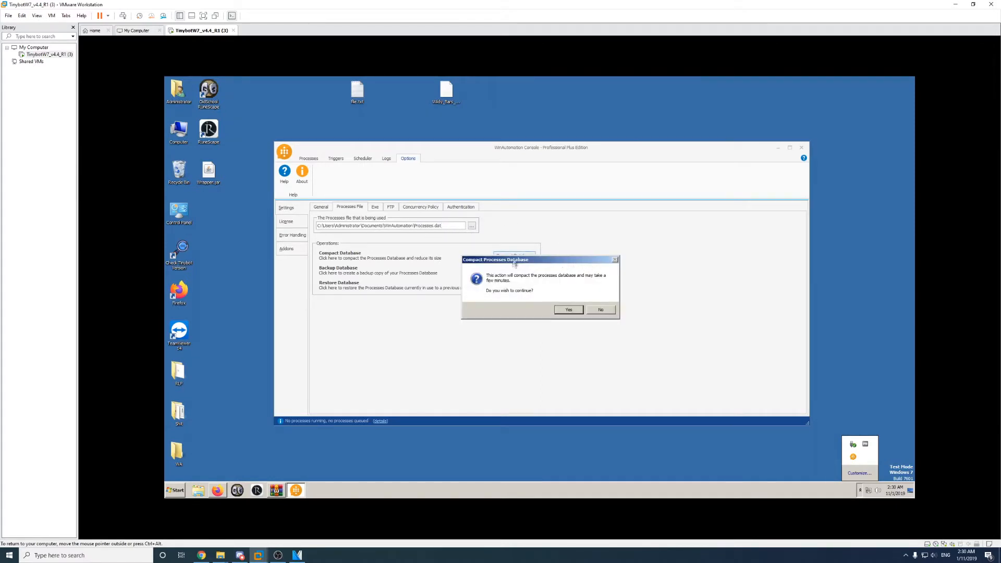
{"action": "left_click", "coordinate": [568, 310]}
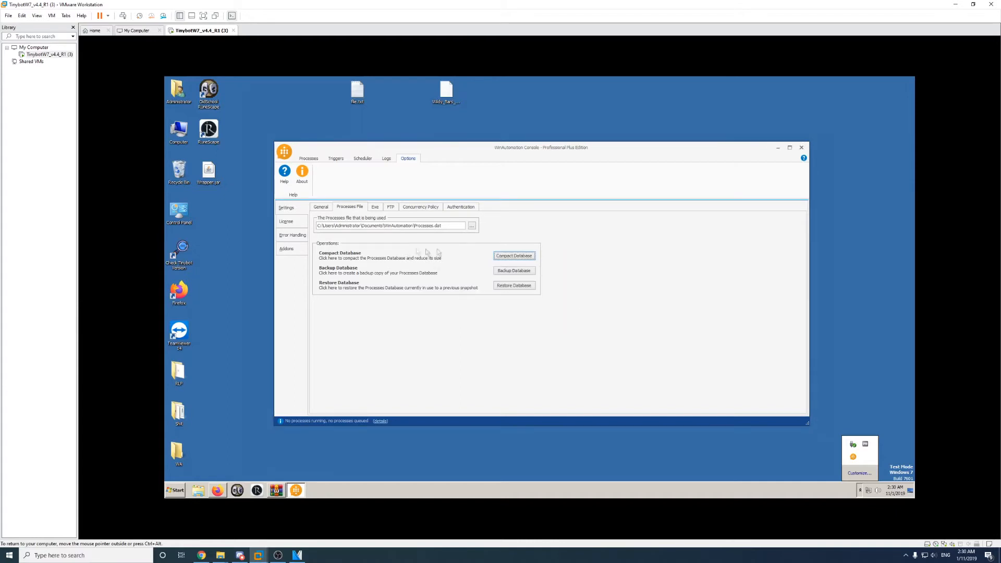
{"action": "left_click", "coordinate": [572, 312]}
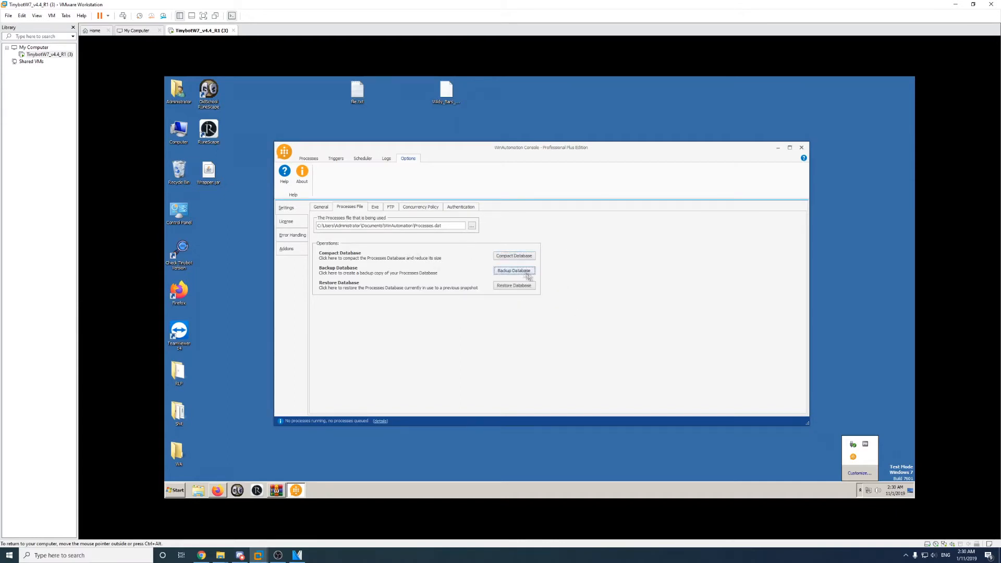
Try to back up the processes database to the Desktop, and cancel saving
{"action": "left_click", "coordinate": [526, 276]}
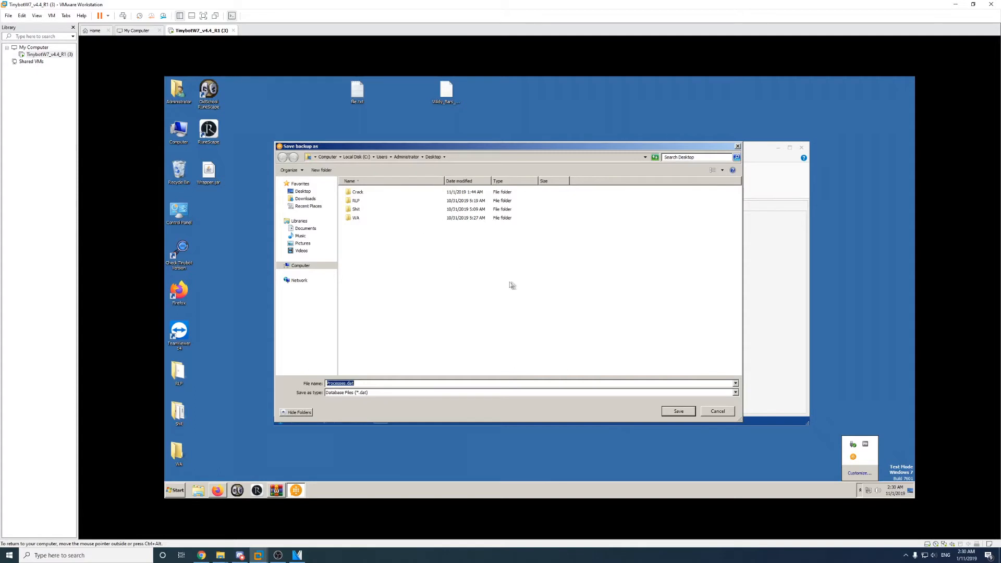
{"action": "left_click", "coordinate": [737, 147]}
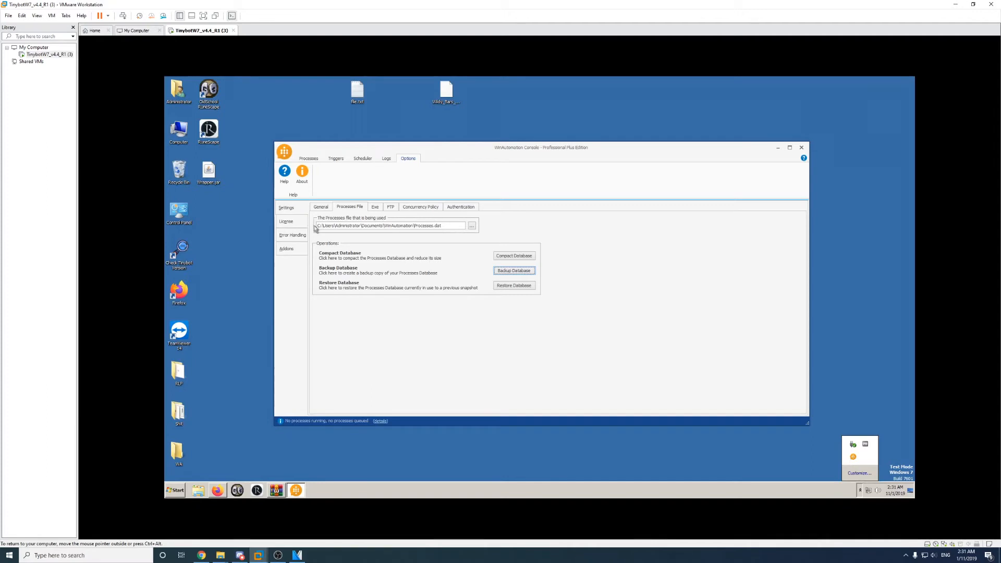
Examine the default error handling behaviour, the error email/SMTP settings and the add-ons settings
{"action": "left_click", "coordinate": [305, 237]}
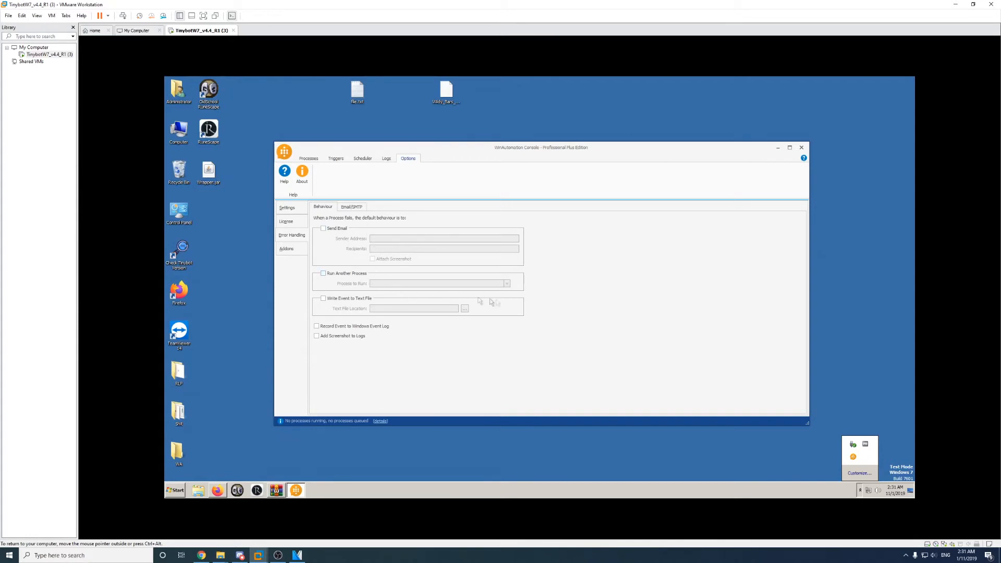
{"action": "left_click", "coordinate": [359, 327]}
{"action": "left_click", "coordinate": [348, 208]}
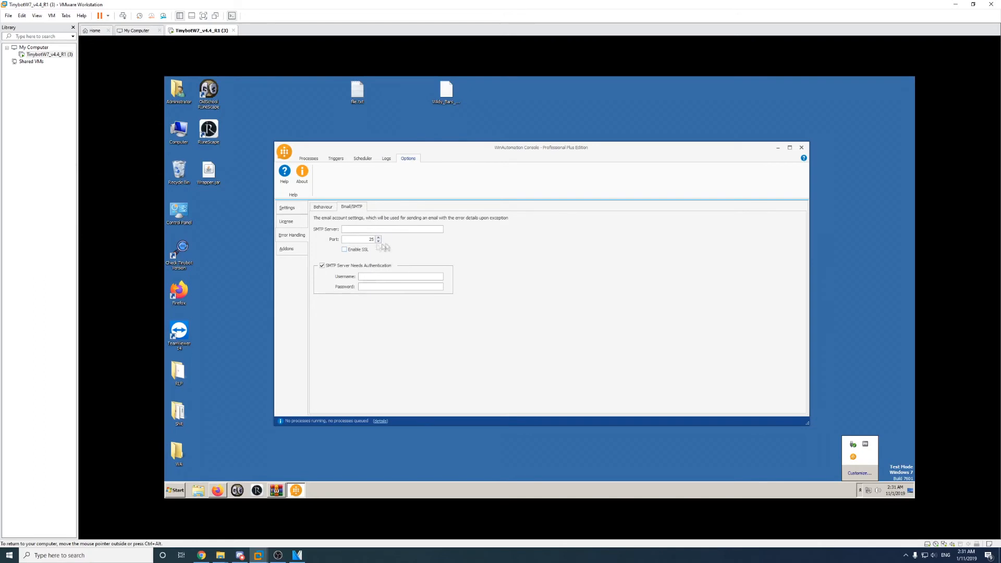
{"action": "left_click", "coordinate": [298, 250]}
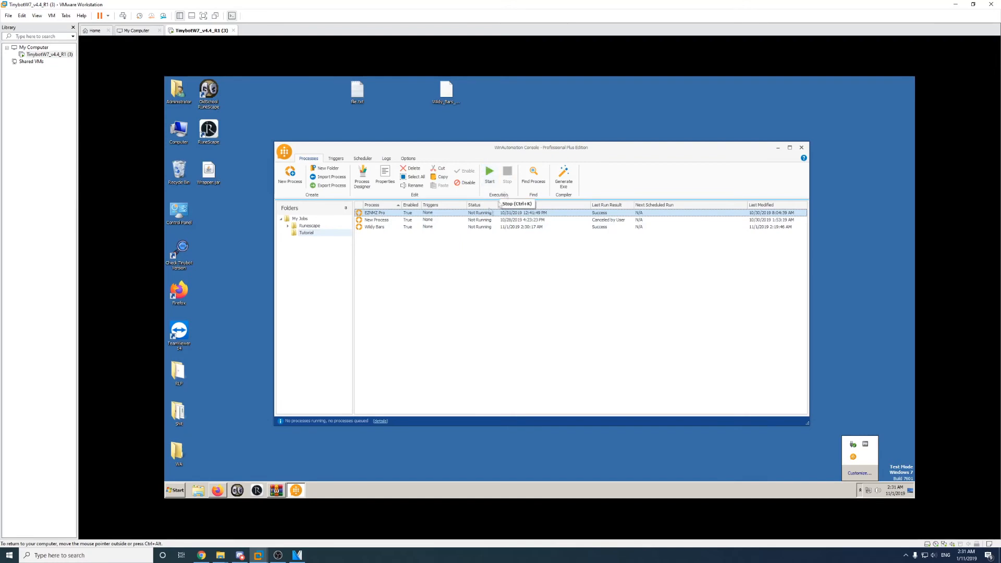
Run the Wildy Bars process again from the process list
{"action": "left_click", "coordinate": [429, 227]}
{"action": "left_click", "coordinate": [490, 175]}
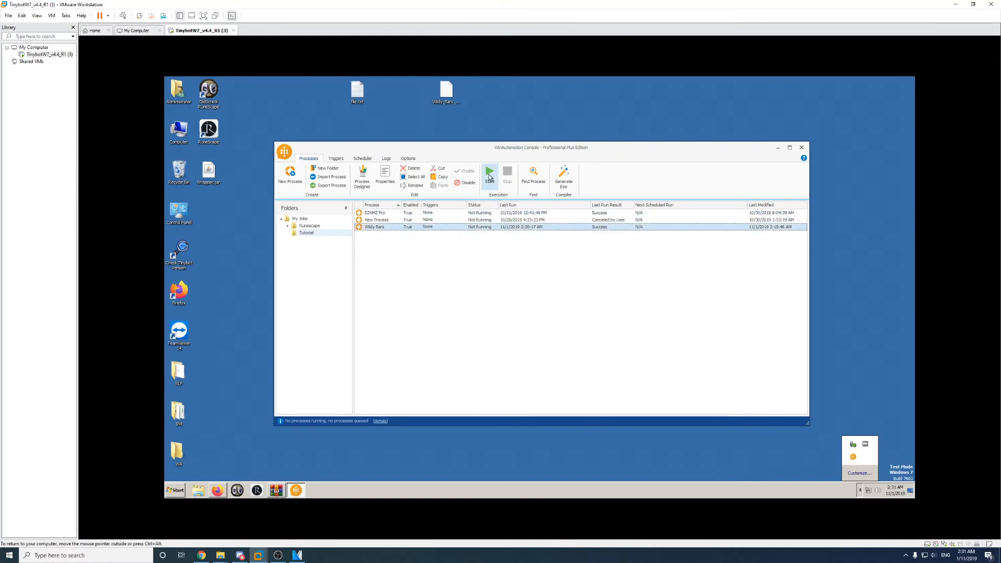